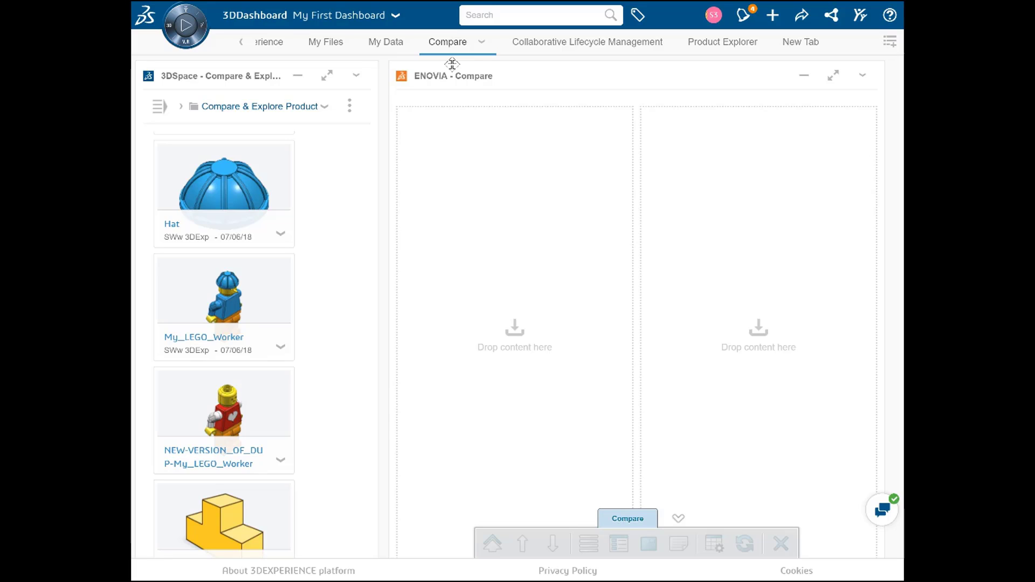
- Look through the social and collaborative apps in the compass for the Compare app
{"action": "left_click", "coordinate": [188, 13]}
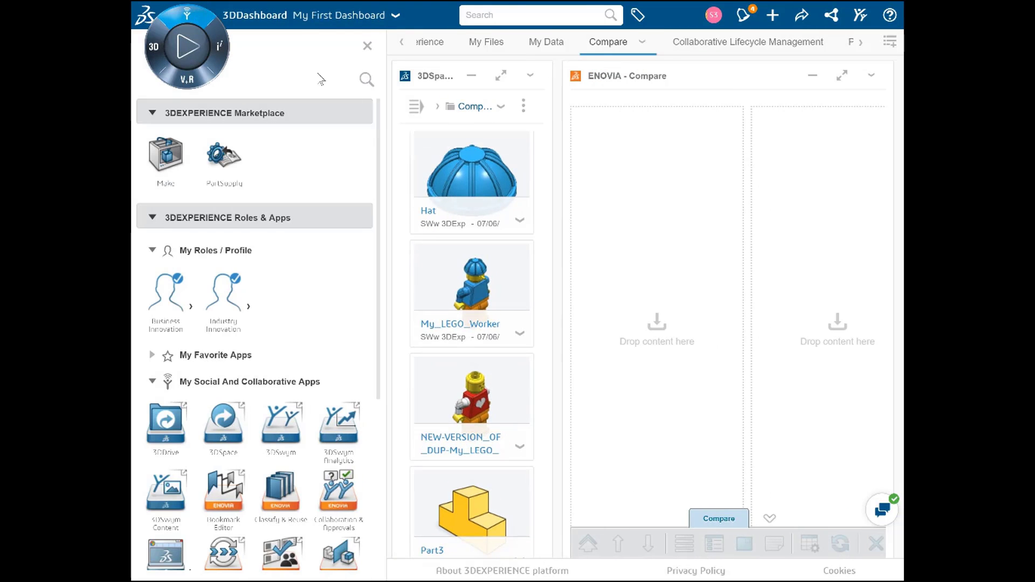
{"action": "left_click_drag", "start_coordinate": [378, 151], "coordinate": [377, 272]}
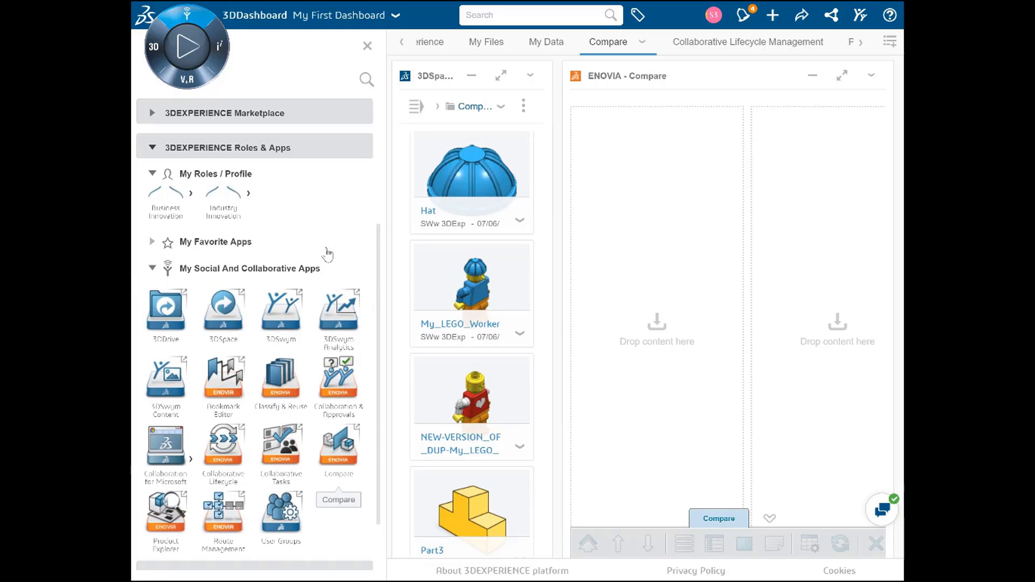
{"action": "left_click", "coordinate": [367, 47]}
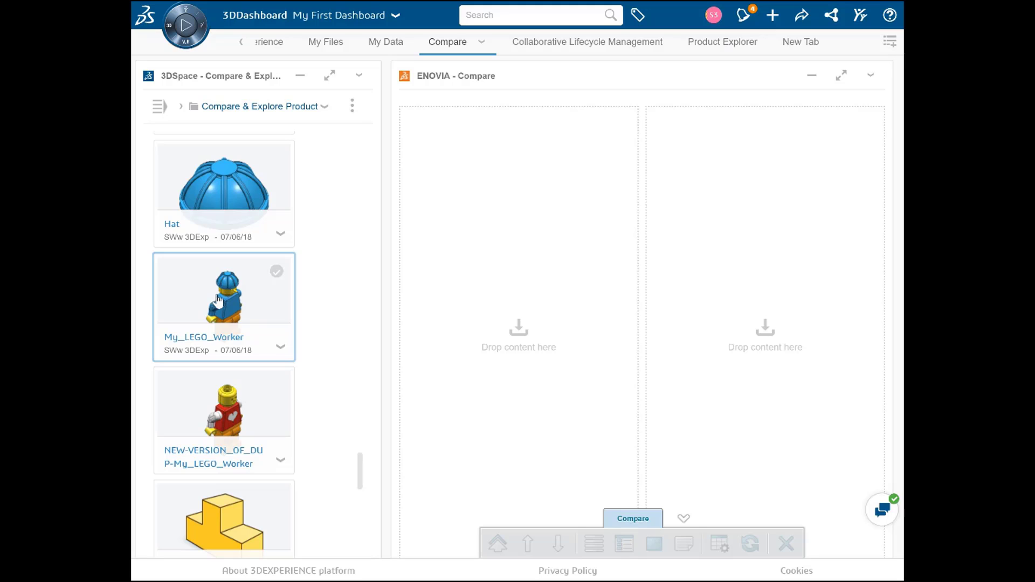
- Compare My_LEGO_Worker A.1 with its revision NEW-VERSION_OF_DUP-My_LEGO_Worker B.1 and maximize the Compare widget
{"action": "left_click_drag", "start_coordinate": [218, 300], "coordinate": [494, 285]}
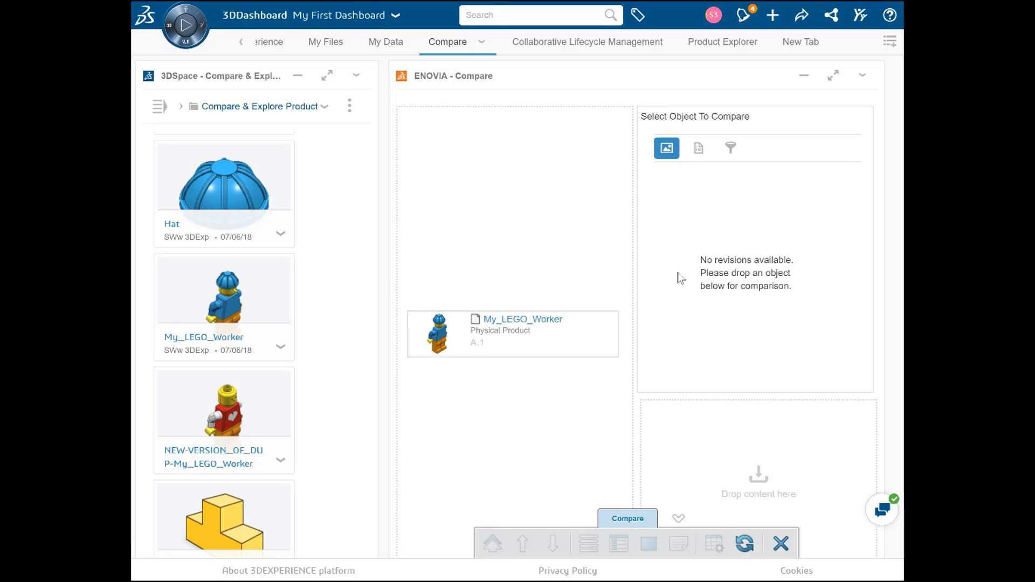
{"action": "left_click", "coordinate": [699, 154]}
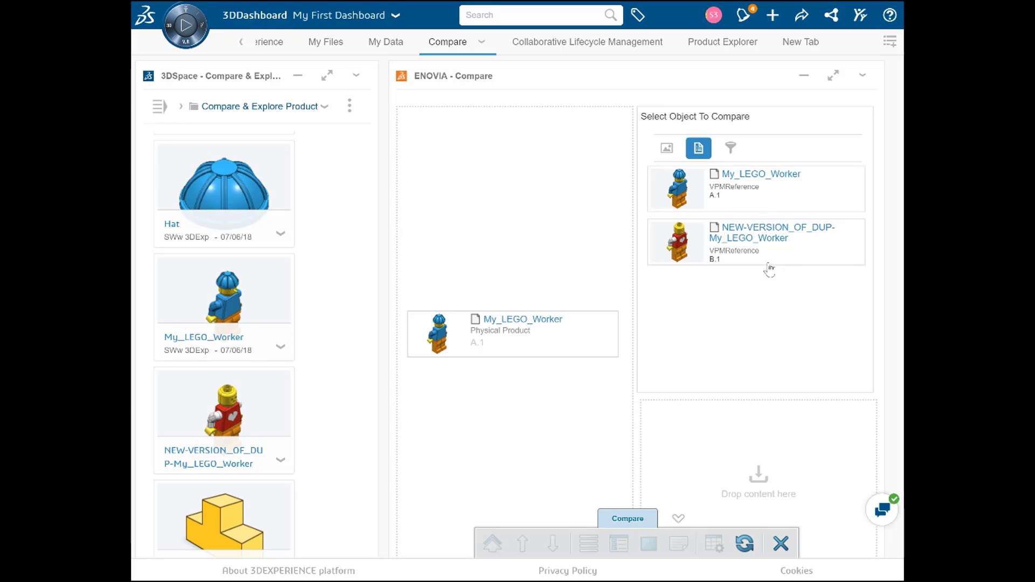
{"action": "left_click", "coordinate": [743, 241]}
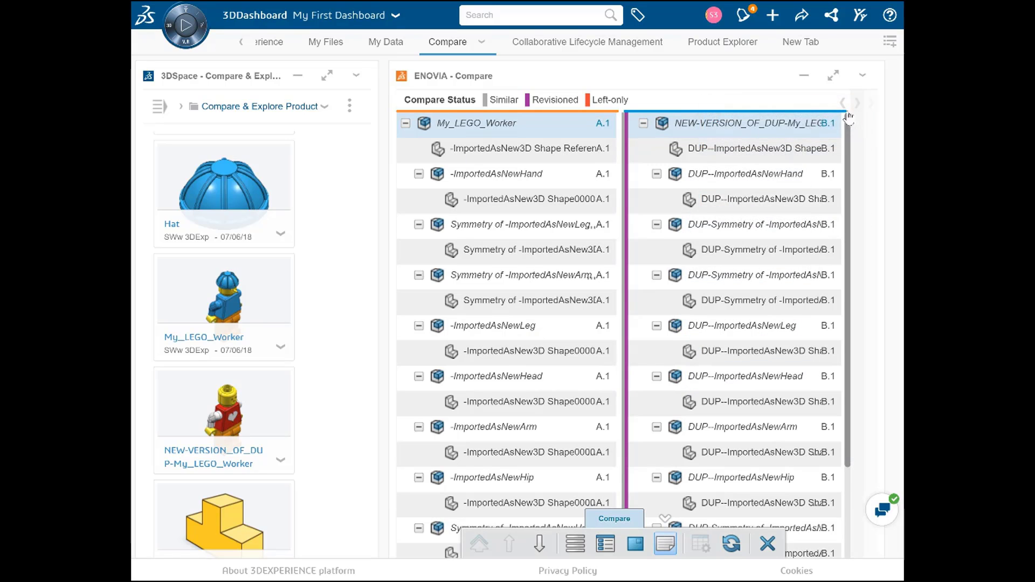
{"action": "left_click", "coordinate": [833, 76]}
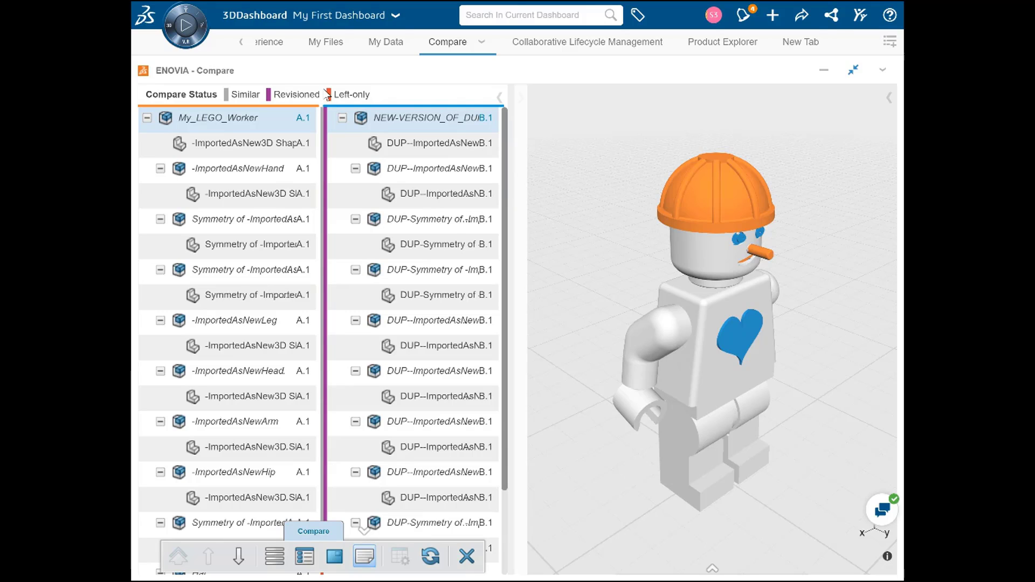
- View the Hat component on its own in the 3D comparison, followed by the -ImportedAsNewHead component
{"action": "scroll", "coordinate": [298, 333], "scroll_direction": "down", "scroll_amount": 2}
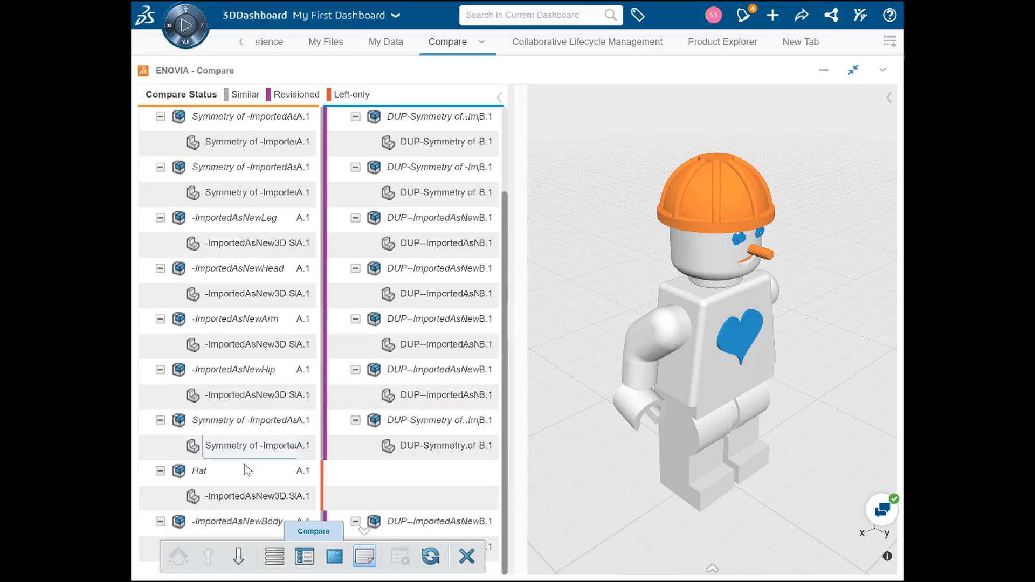
{"action": "left_click", "coordinate": [223, 473]}
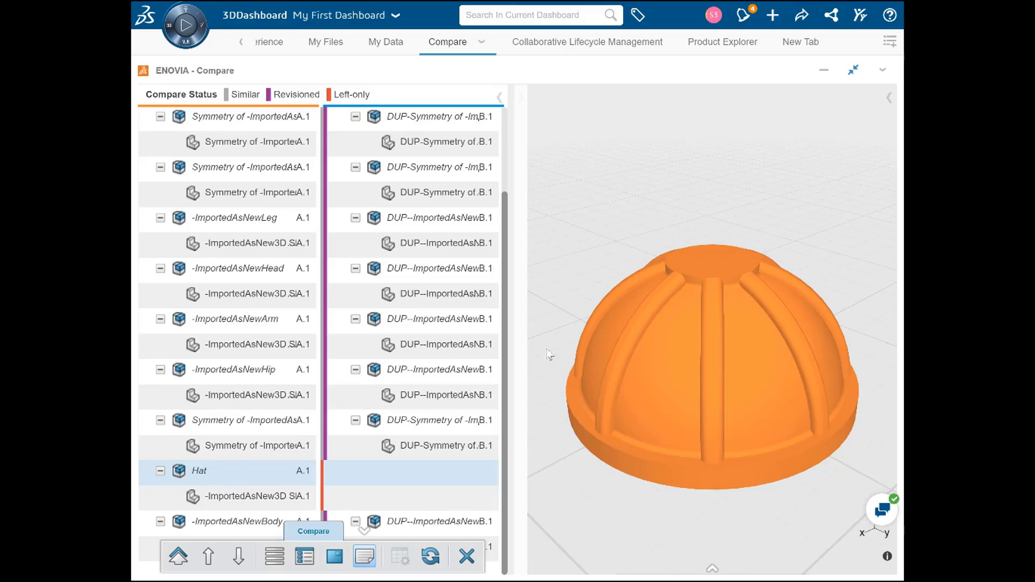
{"action": "left_click_drag", "start_coordinate": [505, 305], "coordinate": [501, 186]}
{"action": "scroll", "coordinate": [505, 190], "scroll_direction": "down", "scroll_amount": 2}
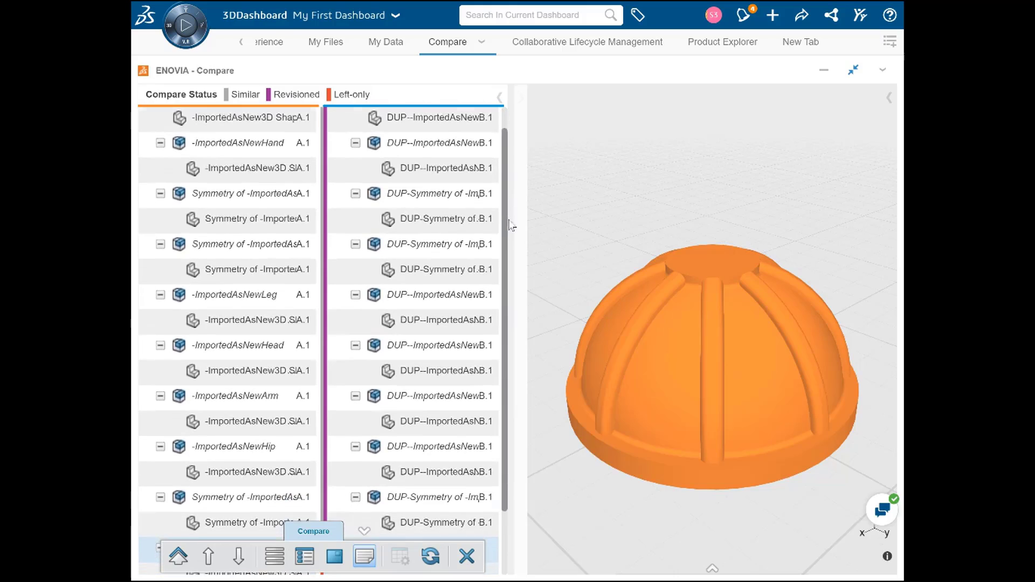
{"action": "left_click", "coordinate": [249, 306]}
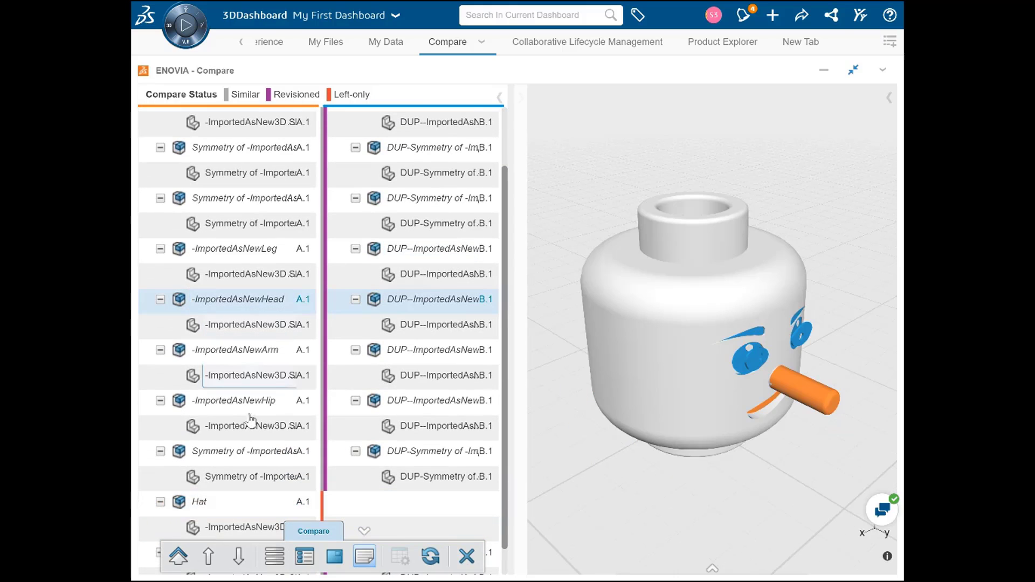
- Step down and up through the neighbouring components in the compare tree, finishing back on -ImportedAsNewHead
{"action": "left_click", "coordinate": [239, 556]}
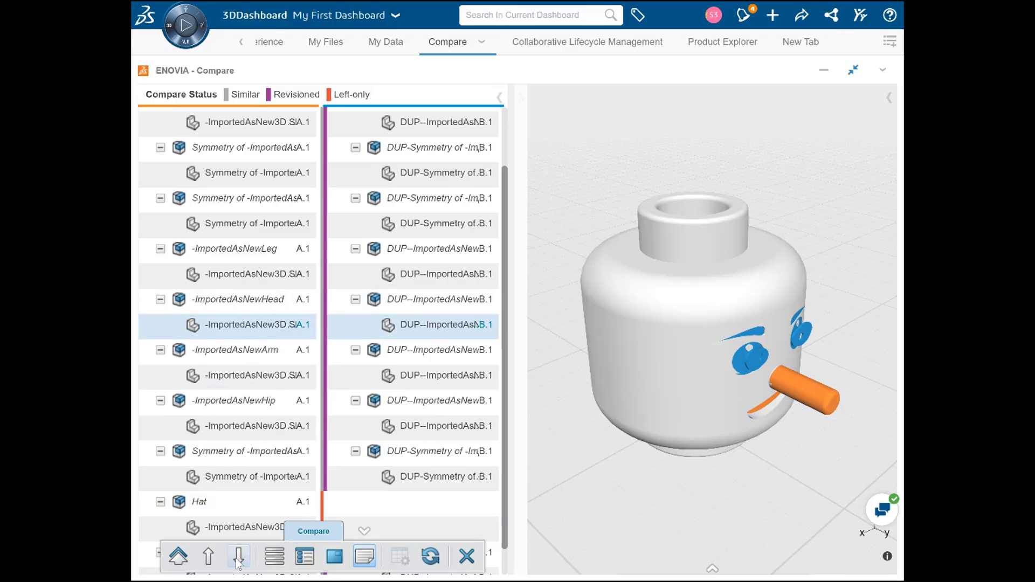
{"action": "left_click", "coordinate": [239, 556]}
{"action": "left_click", "coordinate": [209, 556]}
{"action": "left_click", "coordinate": [209, 556]}
{"action": "left_click", "coordinate": [209, 556]}
{"action": "left_click", "coordinate": [209, 557]}
{"action": "left_click", "coordinate": [209, 556]}
{"action": "left_click", "coordinate": [208, 557]}
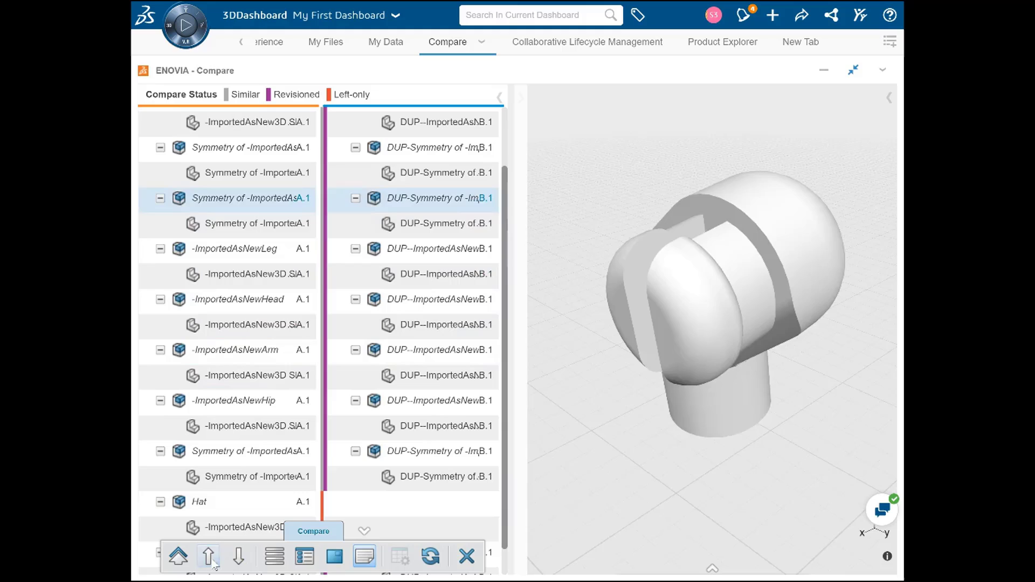
{"action": "left_click", "coordinate": [238, 557]}
{"action": "left_click", "coordinate": [238, 556]}
{"action": "left_click", "coordinate": [239, 556]}
{"action": "left_click", "coordinate": [238, 557]}
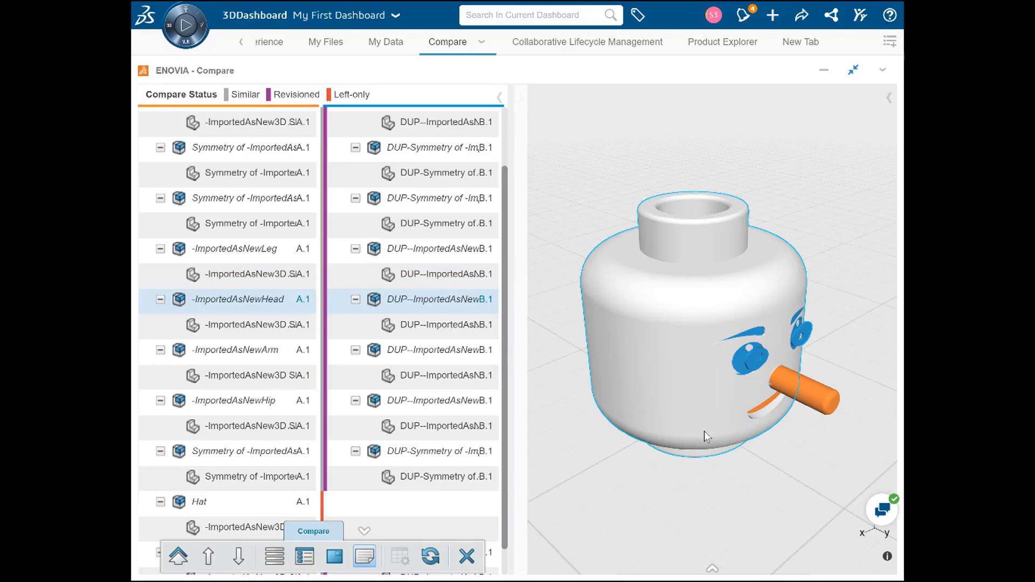
- Orbit and zoom in on the compared head to examine the differences in its face from the front
{"action": "middle_click_drag", "start_coordinate": [799, 432], "coordinate": [803, 418]}
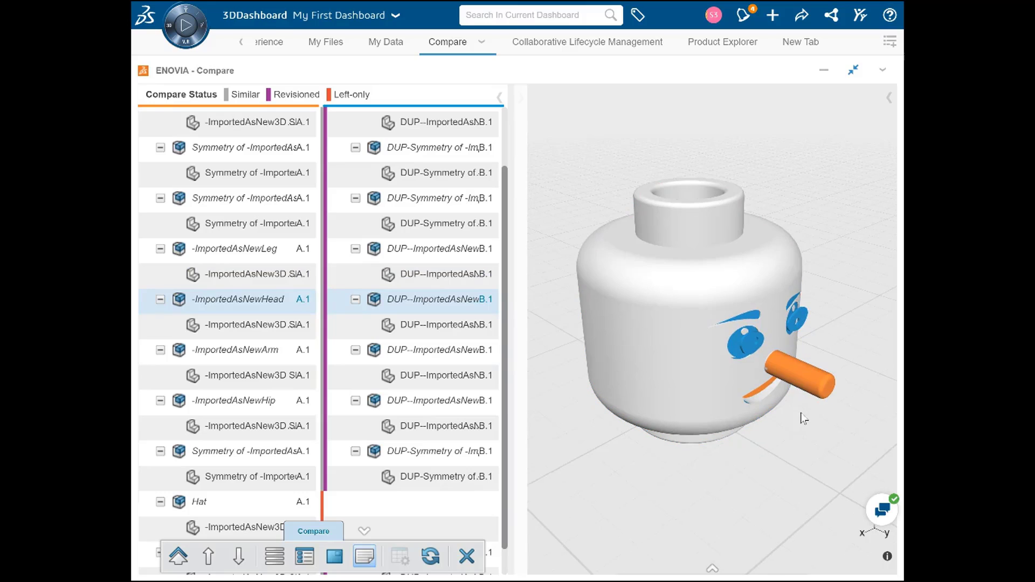
{"action": "left_click", "coordinate": [716, 569]}
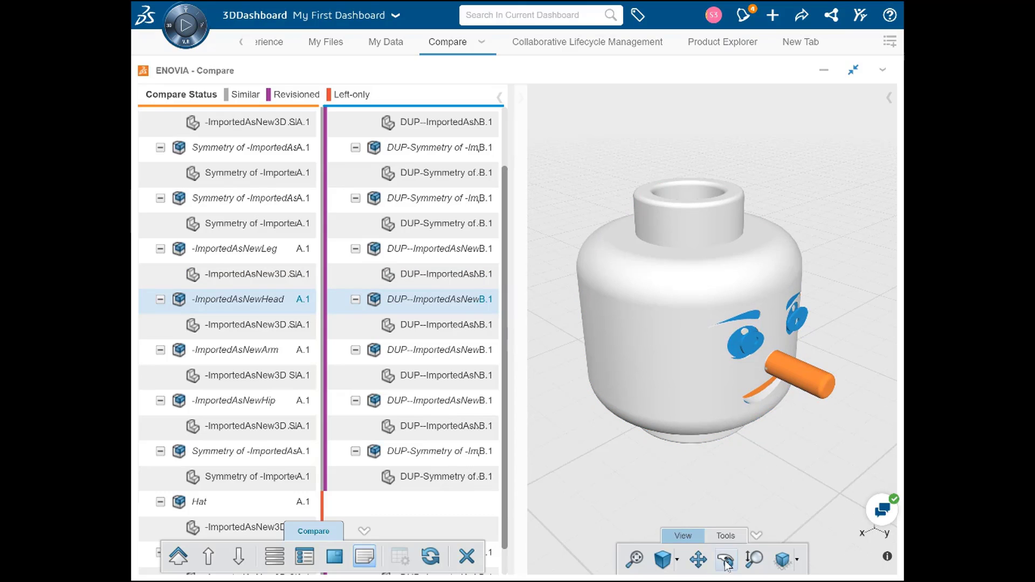
{"action": "left_click", "coordinate": [726, 563]}
{"action": "left_click_drag", "start_coordinate": [806, 468], "coordinate": [693, 379]}
{"action": "left_click", "coordinate": [695, 382]}
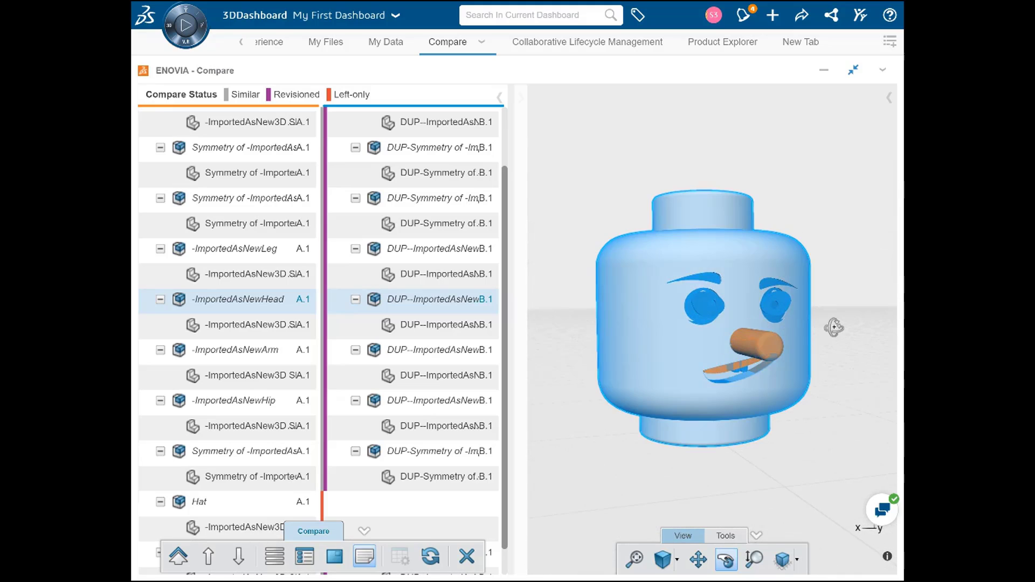
{"action": "left_click", "coordinate": [753, 561]}
{"action": "left_click_drag", "start_coordinate": [847, 402], "coordinate": [846, 371]}
{"action": "left_click", "coordinate": [868, 412]}
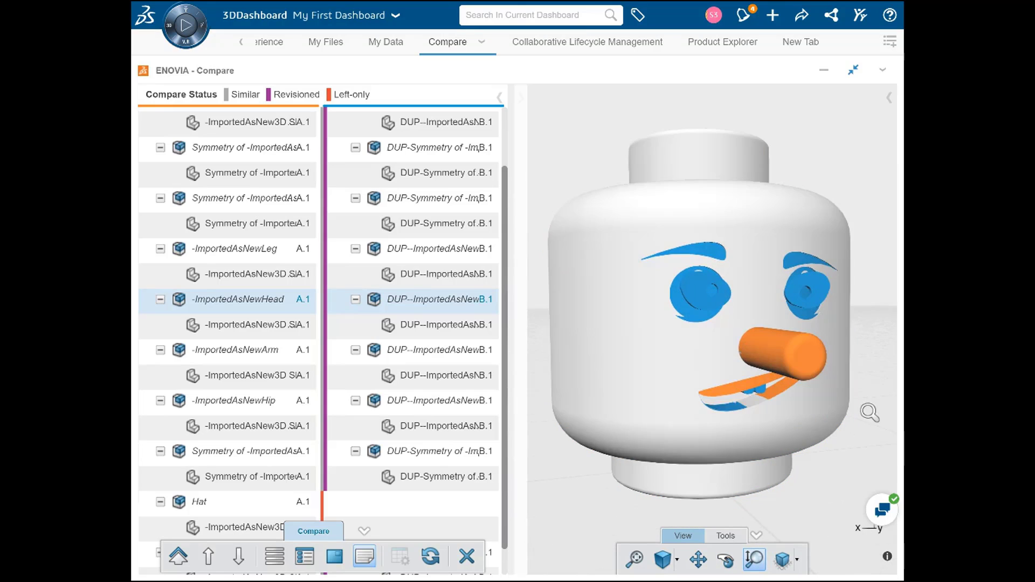
{"action": "left_click", "coordinate": [754, 555]}
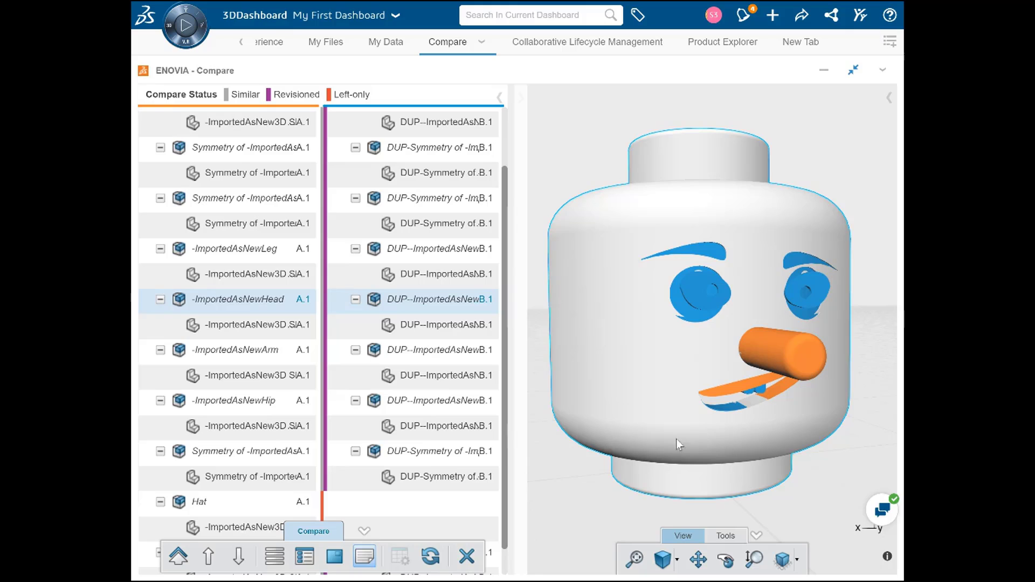
- View the comparison as a flat list, dismiss the notifications, and return to the tree with the 3D view
{"action": "left_click", "coordinate": [276, 563]}
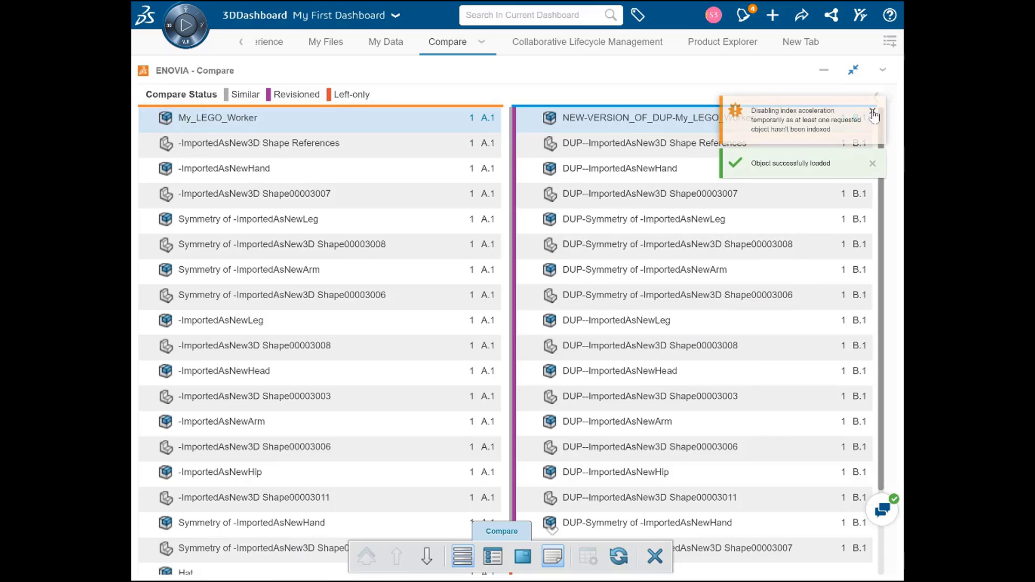
{"action": "left_click", "coordinate": [872, 111]}
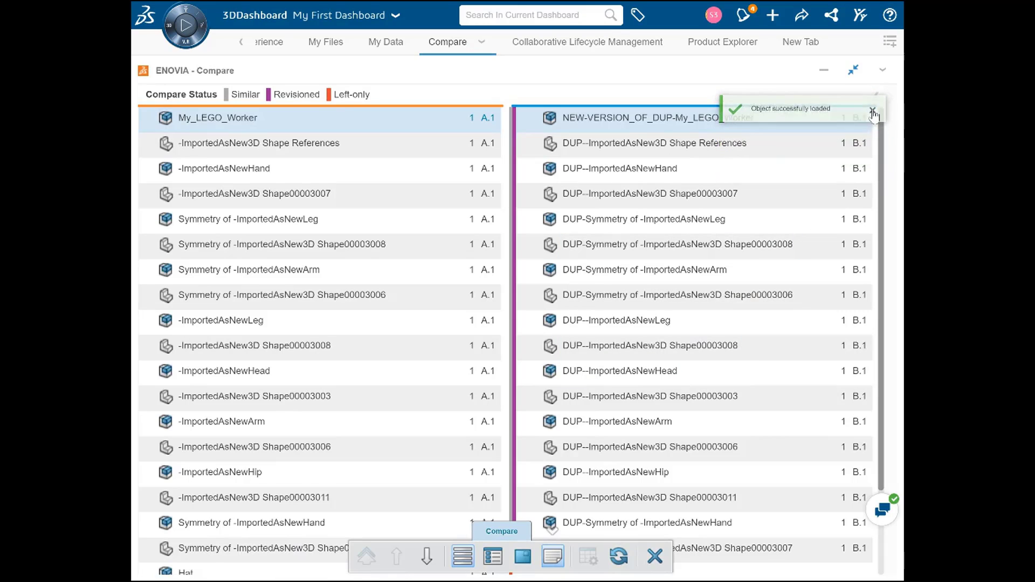
{"action": "left_click", "coordinate": [872, 111]}
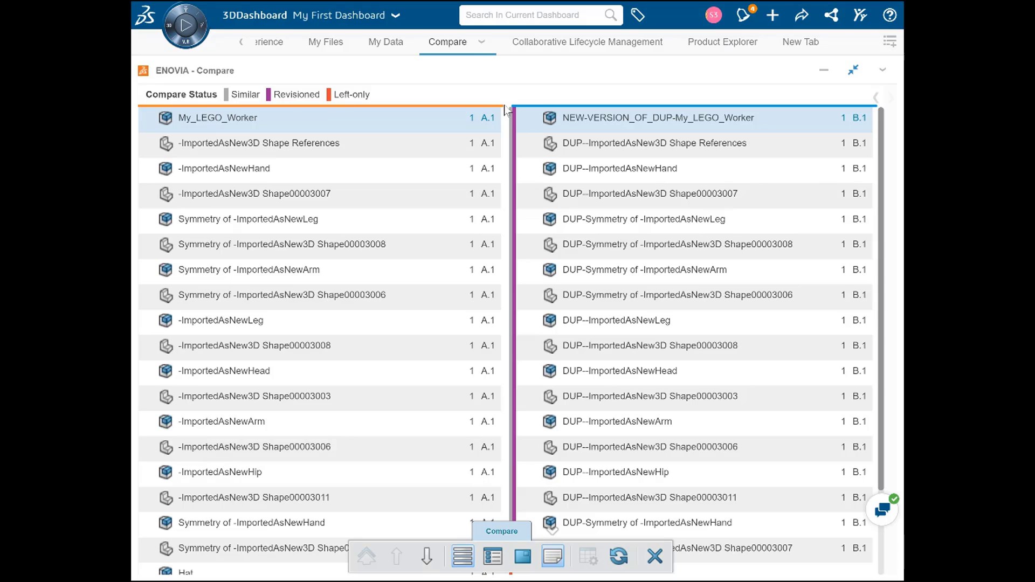
{"action": "left_click", "coordinate": [462, 560]}
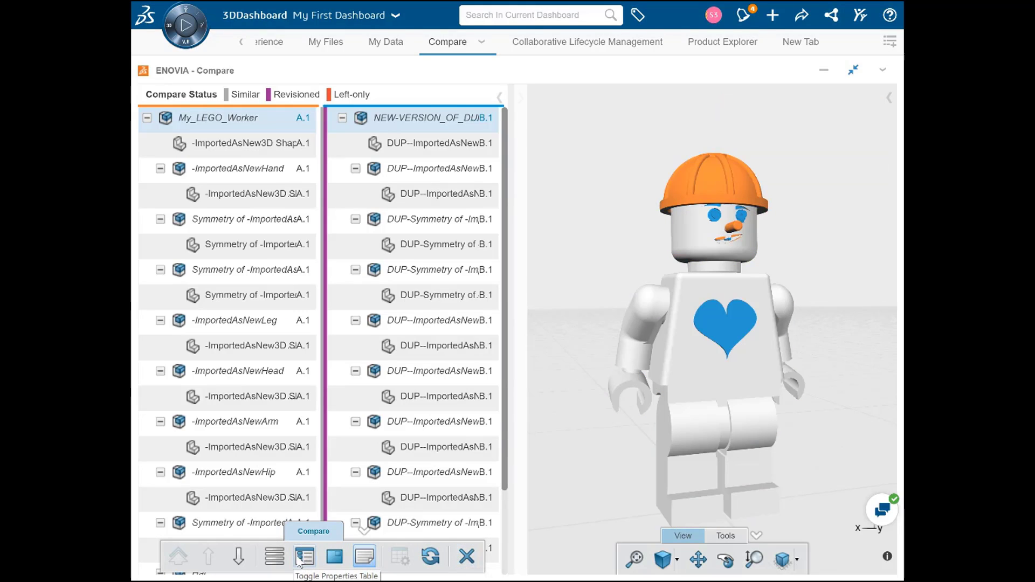
- Display the properties table and briefly filter it with Show Differences Only before restoring all rows
{"action": "left_click", "coordinate": [302, 557]}
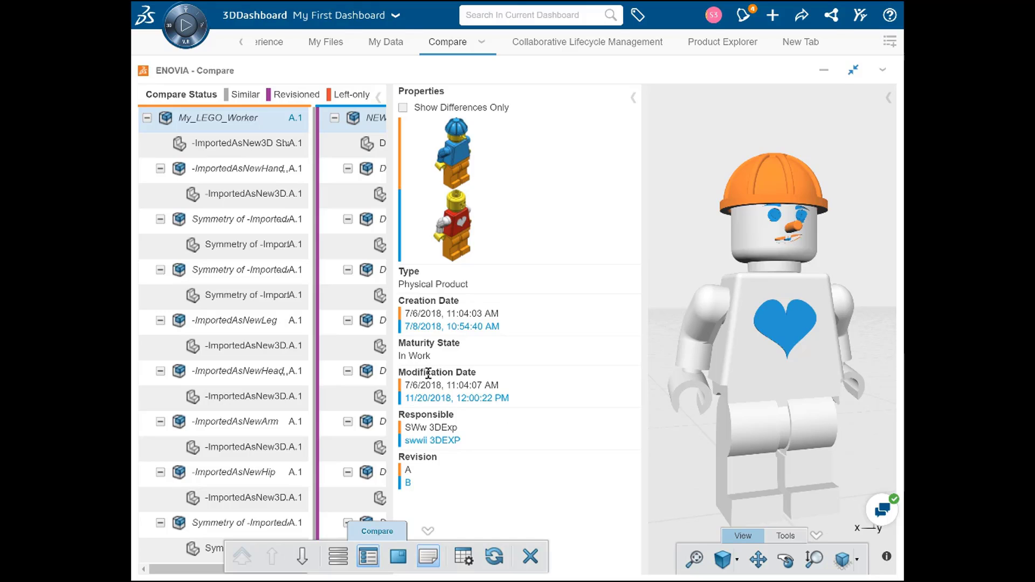
{"action": "left_click", "coordinate": [403, 108]}
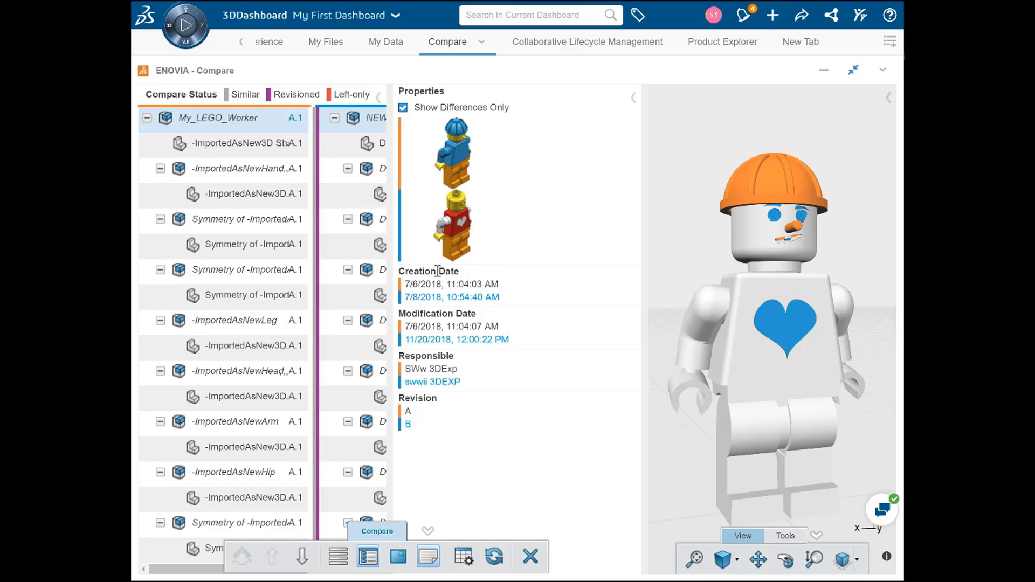
{"action": "left_click", "coordinate": [403, 108]}
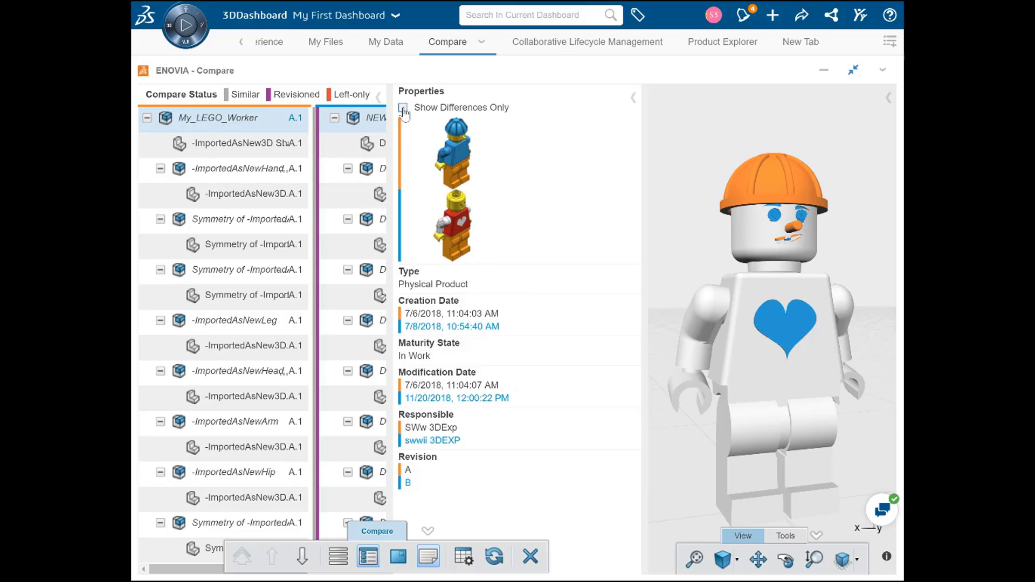
- Hide the Compare Status legend above the trees and show it again
{"action": "left_click", "coordinate": [425, 560]}
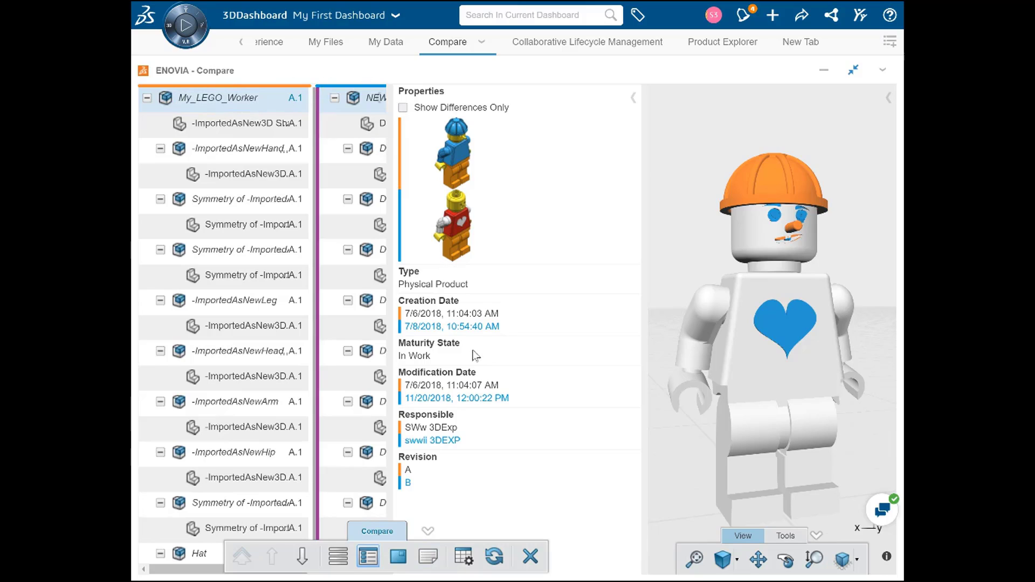
{"action": "left_click", "coordinate": [429, 557]}
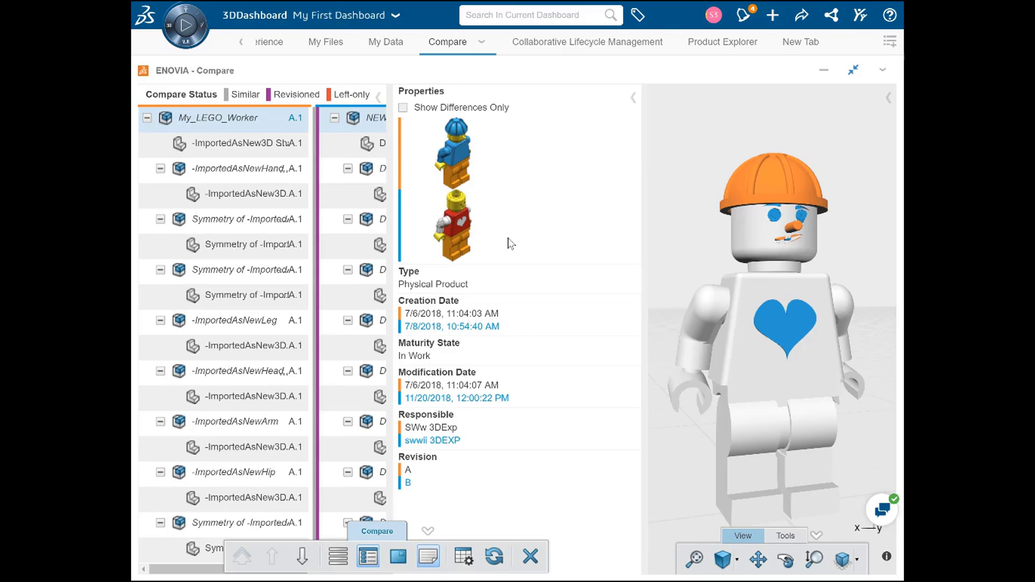
- Customize the properties table rows with Select Properties to Display, leaving out Type, and save the selection
{"action": "left_click", "coordinate": [463, 556]}
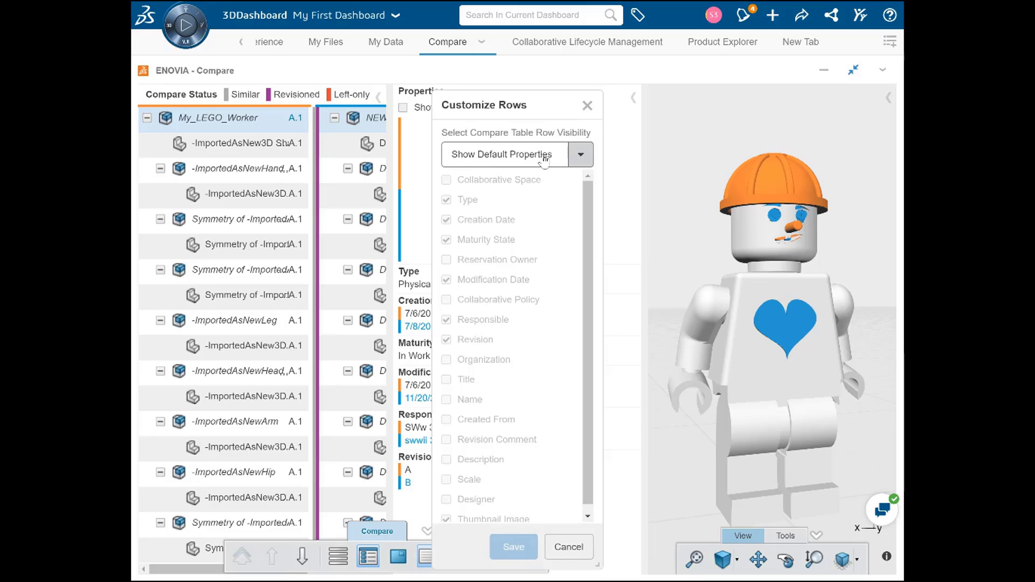
{"action": "left_click", "coordinate": [581, 159]}
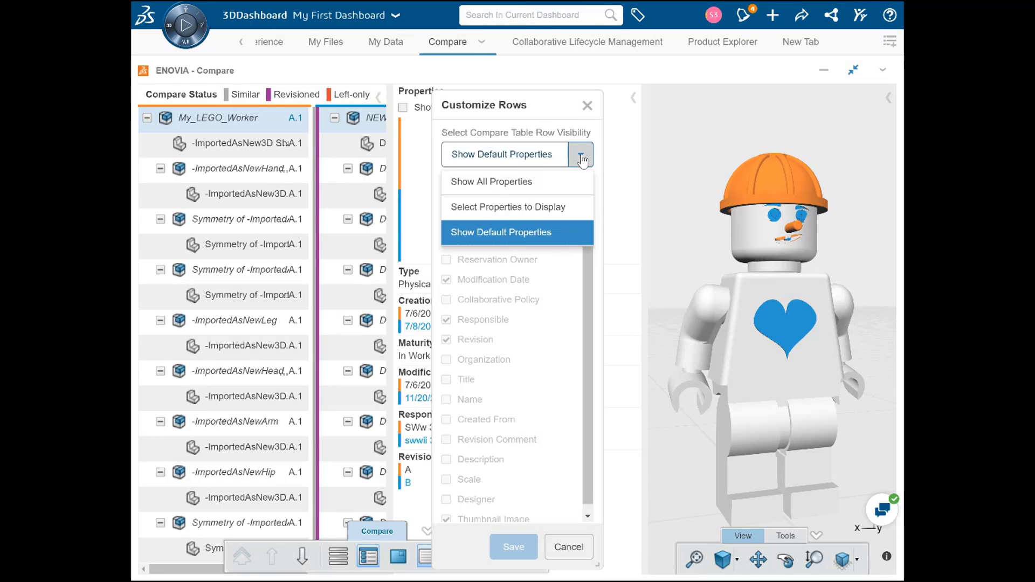
{"action": "left_click", "coordinate": [555, 210]}
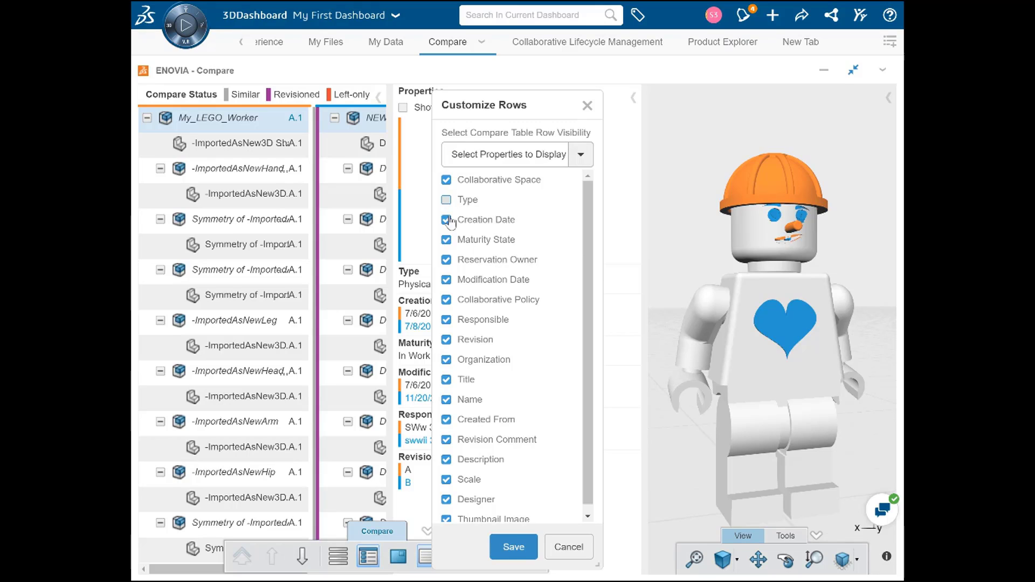
{"action": "left_click", "coordinate": [517, 547]}
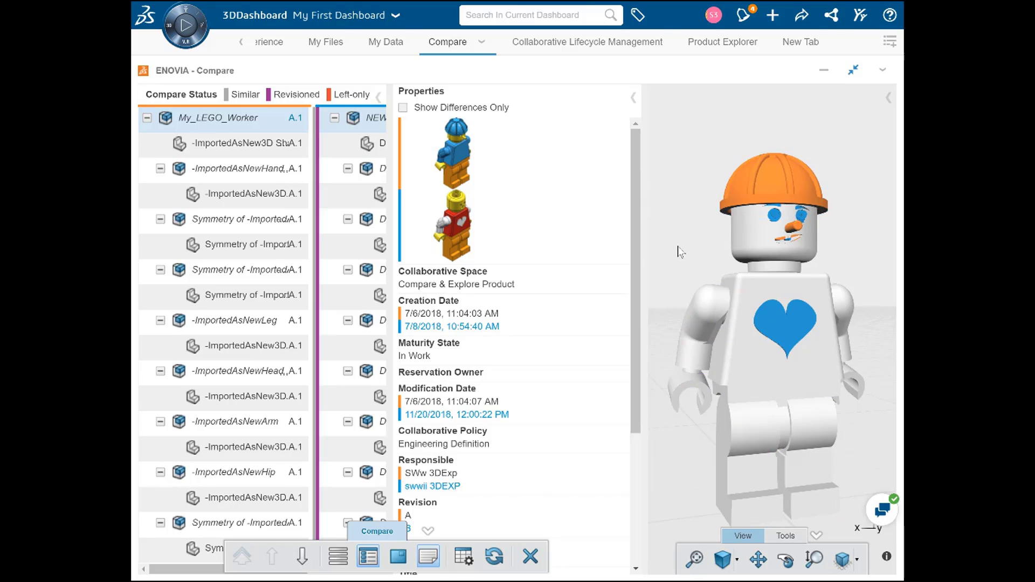
- Check the 3D viewer's tool commands, hide the properties table, and return to the viewing commands
{"action": "left_click", "coordinate": [787, 538]}
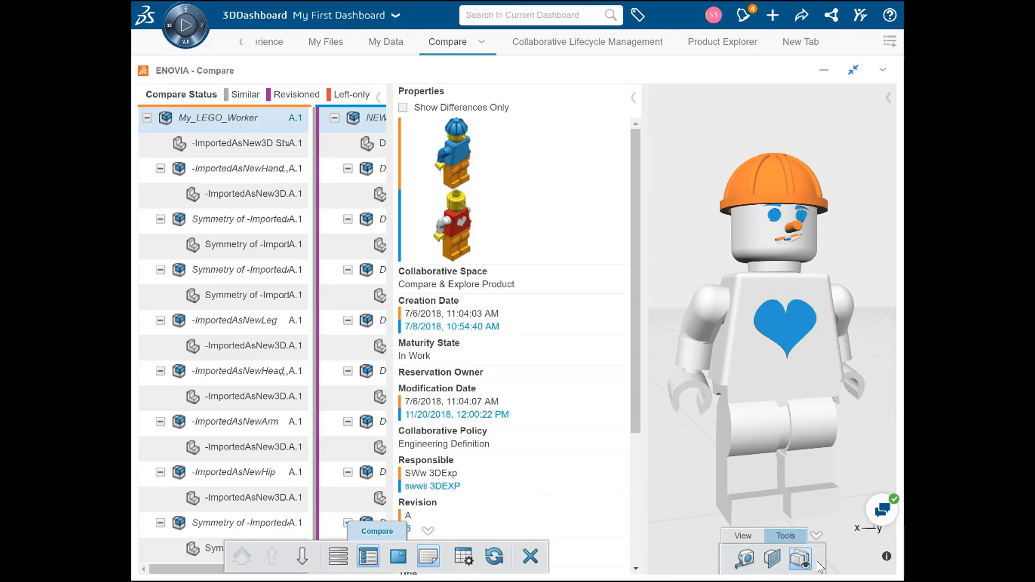
{"action": "left_click", "coordinate": [428, 556]}
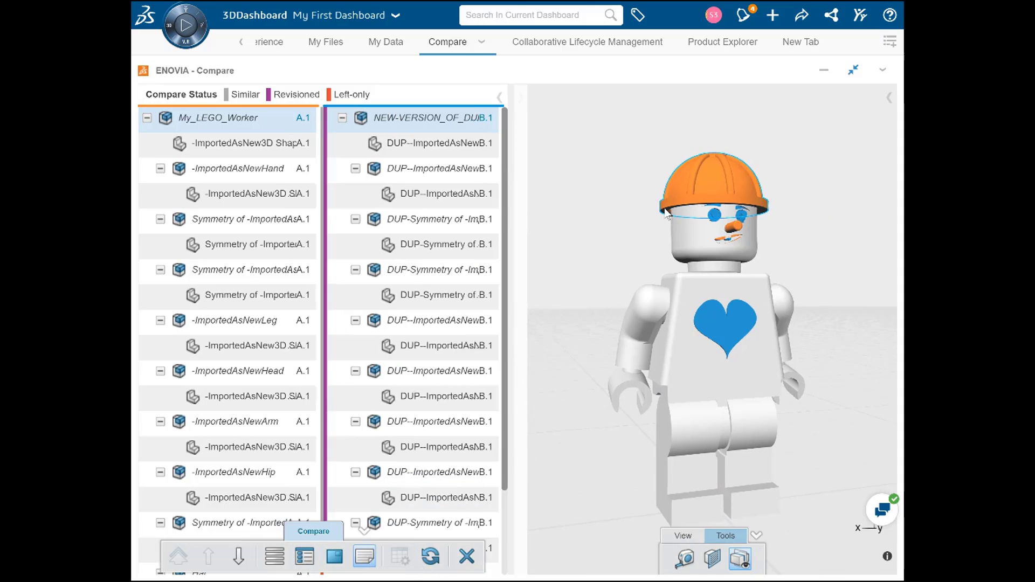
{"action": "left_click", "coordinate": [683, 536]}
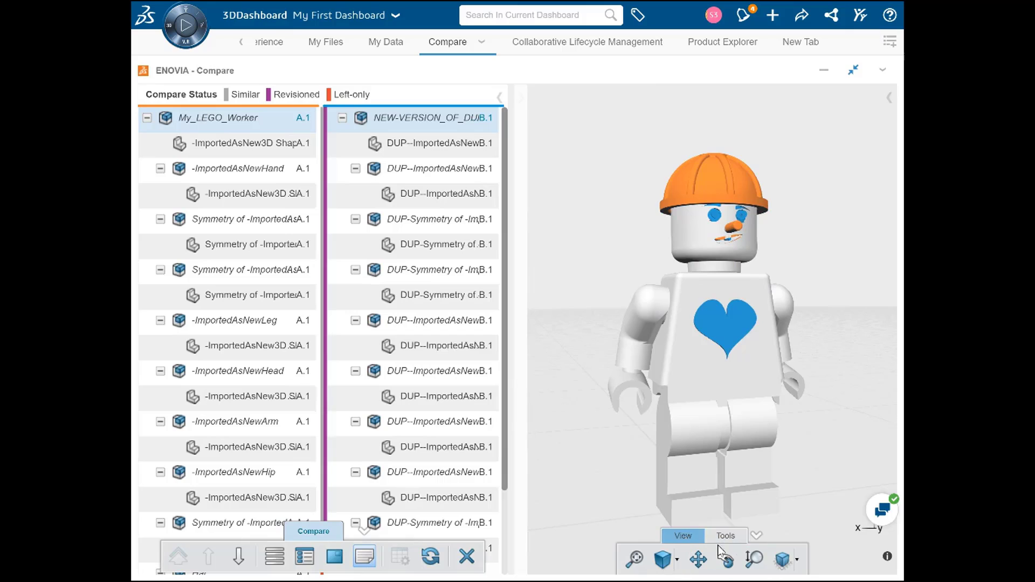
- Measure the diameter of the helmet rim's lower circular edge in the 3D view
{"action": "left_click", "coordinate": [753, 559]}
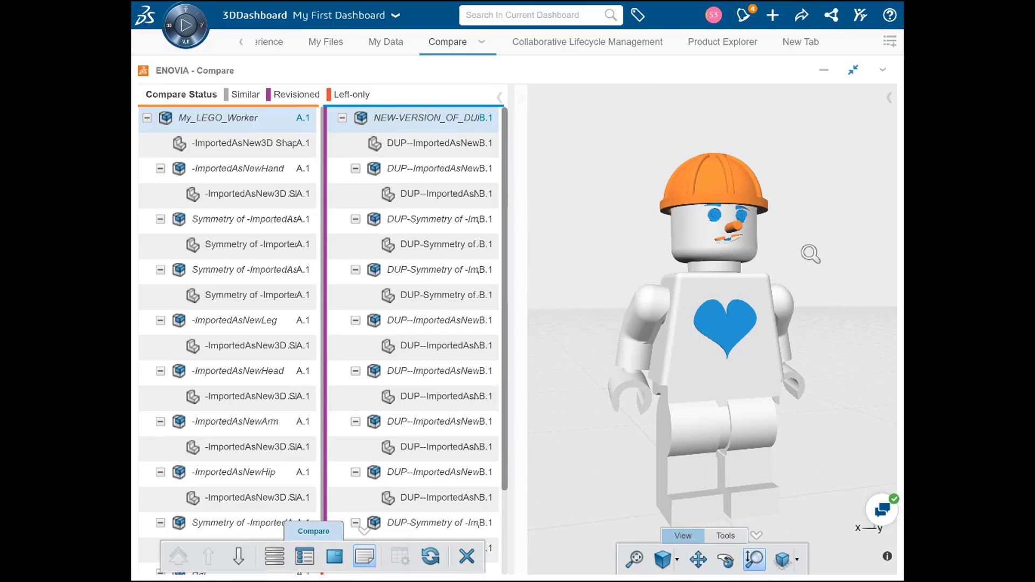
{"action": "left_click_drag", "start_coordinate": [810, 253], "coordinate": [743, 507]}
{"action": "left_click", "coordinate": [698, 559]}
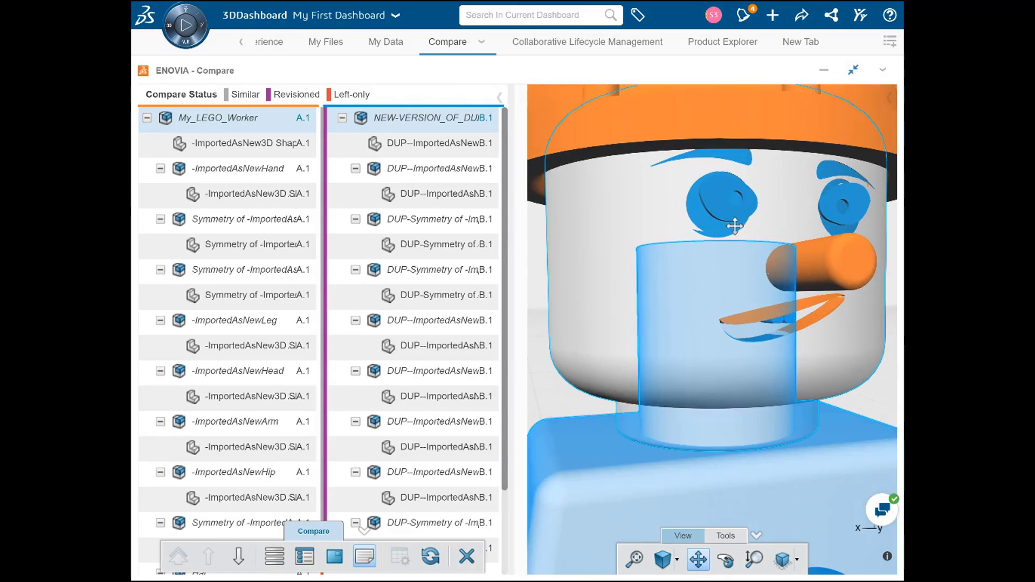
{"action": "left_click_drag", "start_coordinate": [734, 226], "coordinate": [700, 450]}
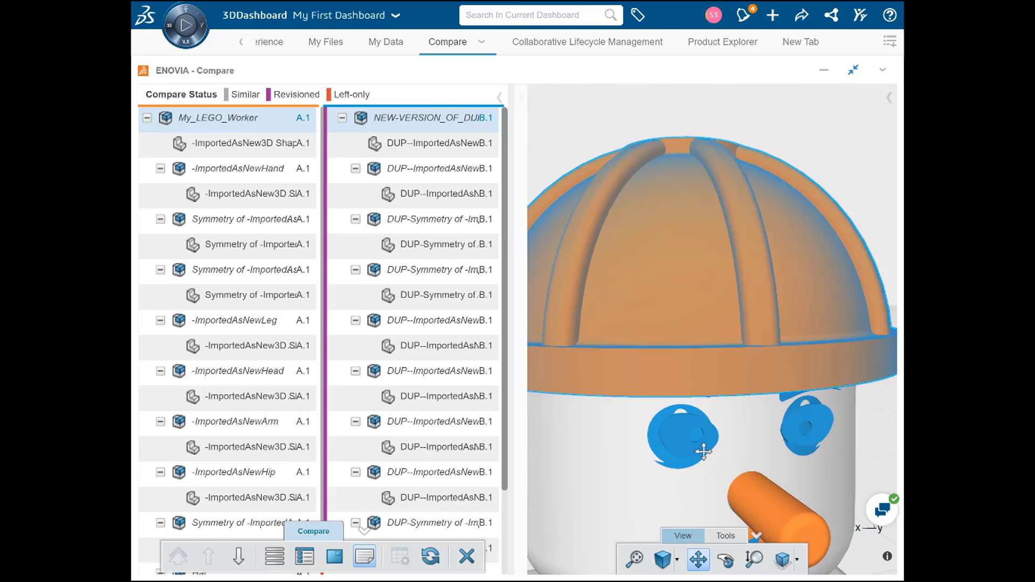
{"action": "left_click", "coordinate": [752, 559]}
{"action": "left_click_drag", "start_coordinate": [808, 446], "coordinate": [813, 485]}
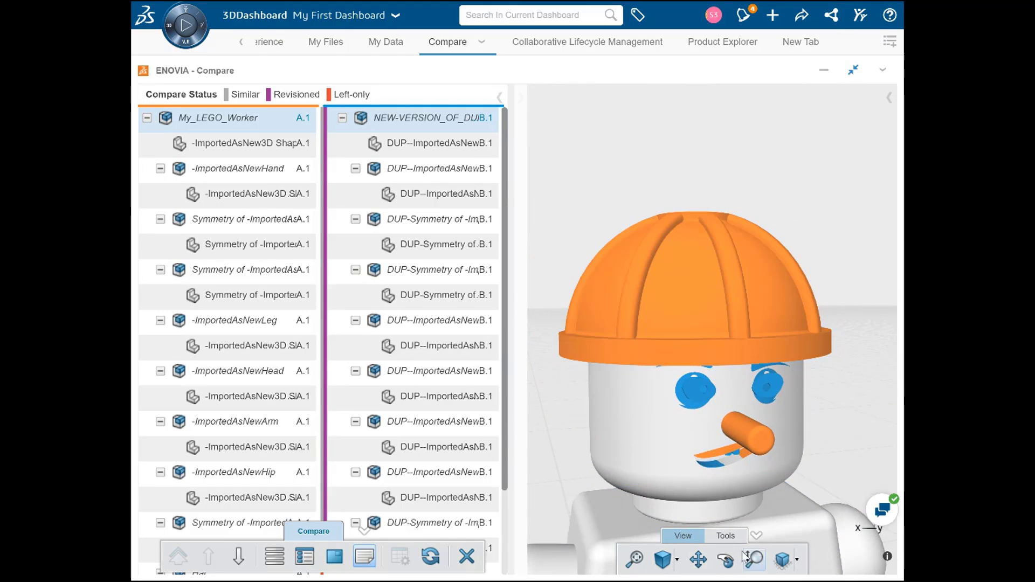
{"action": "left_click", "coordinate": [728, 536]}
{"action": "left_click", "coordinate": [684, 559]}
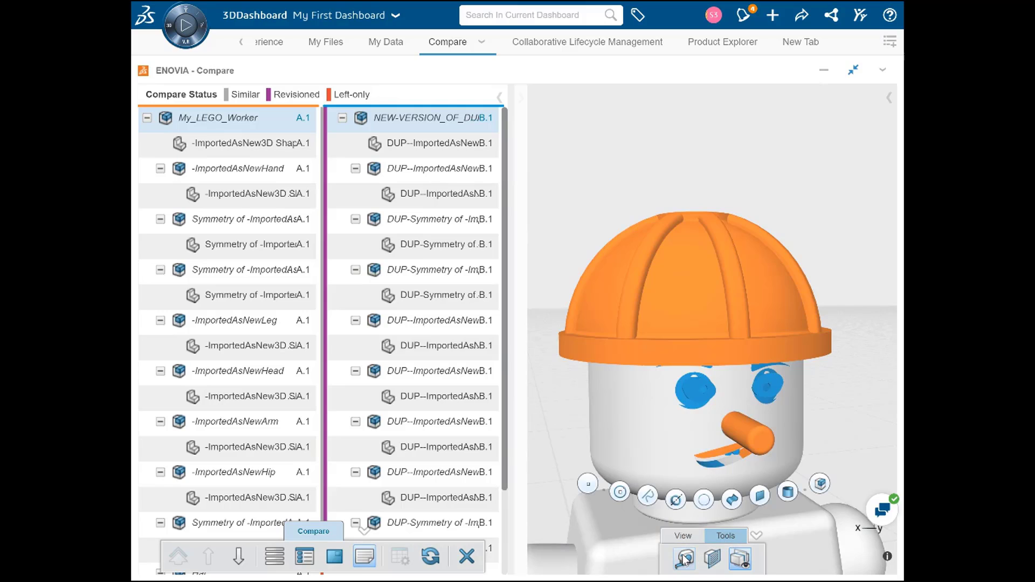
{"action": "left_click", "coordinate": [574, 363]}
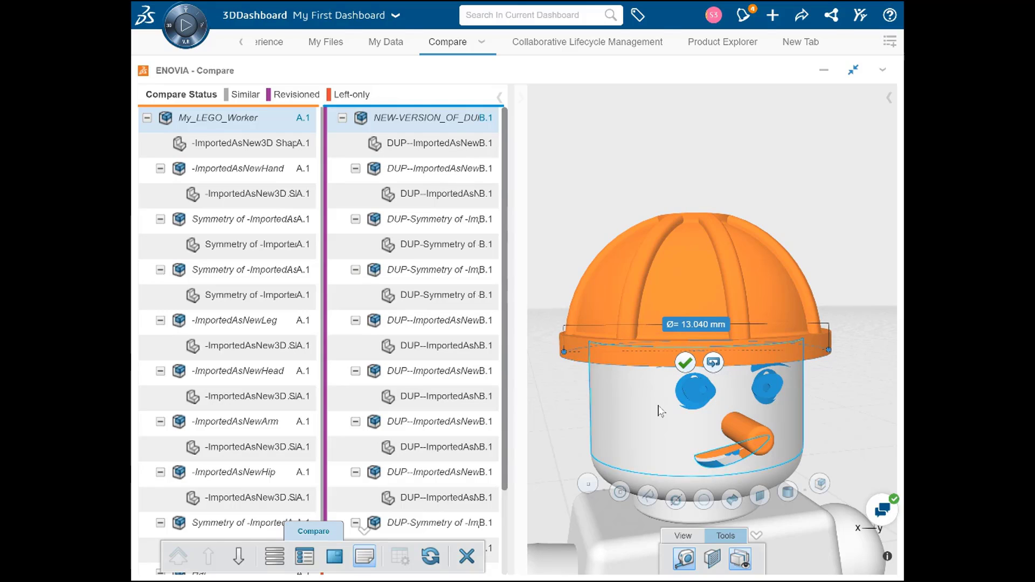
- Section the LEGO worker through its middle and examine the inside of the helmet, head and torso from an angle
{"action": "left_click", "coordinate": [712, 559]}
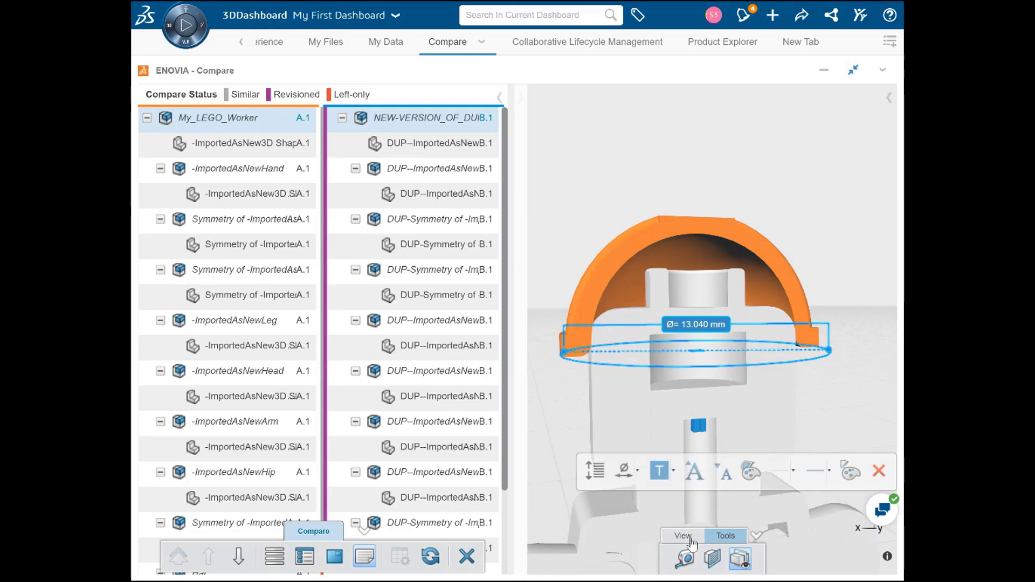
{"action": "left_click", "coordinate": [686, 536]}
{"action": "left_click", "coordinate": [728, 561]}
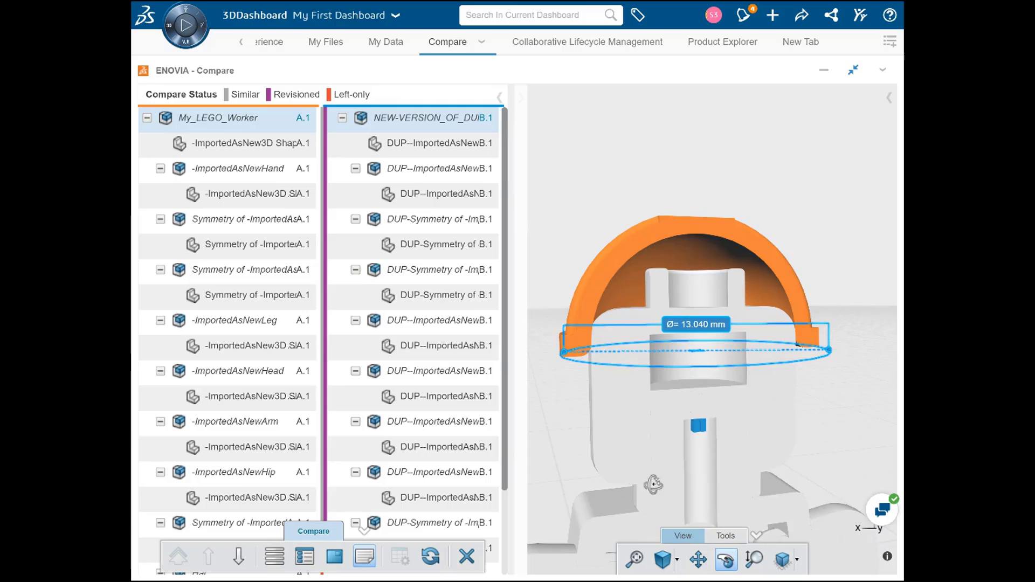
{"action": "left_click_drag", "start_coordinate": [588, 439], "coordinate": [613, 388]}
{"action": "left_click", "coordinate": [698, 560]}
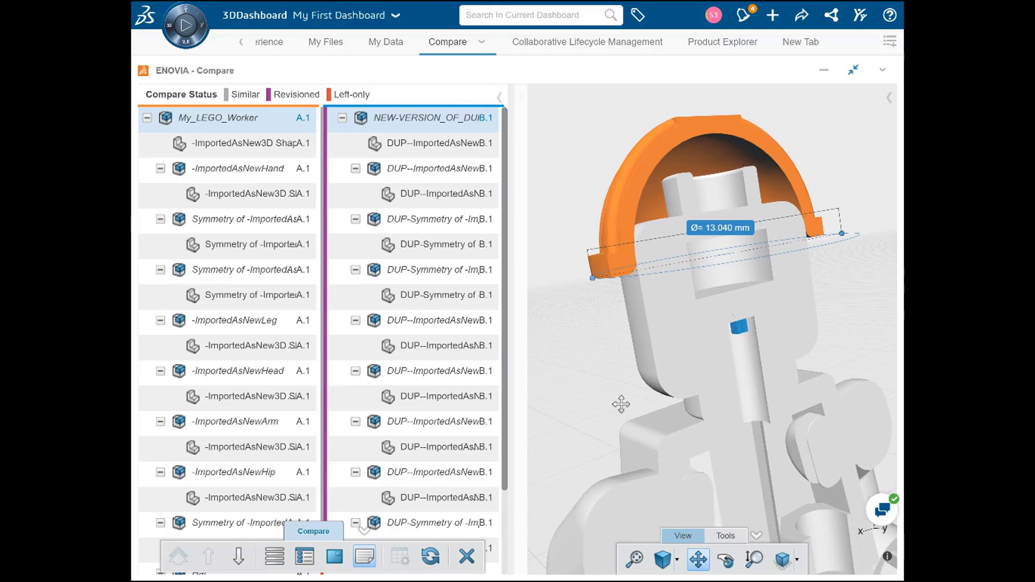
{"action": "left_click", "coordinate": [725, 559]}
{"action": "left_click_drag", "start_coordinate": [750, 305], "coordinate": [793, 453]}
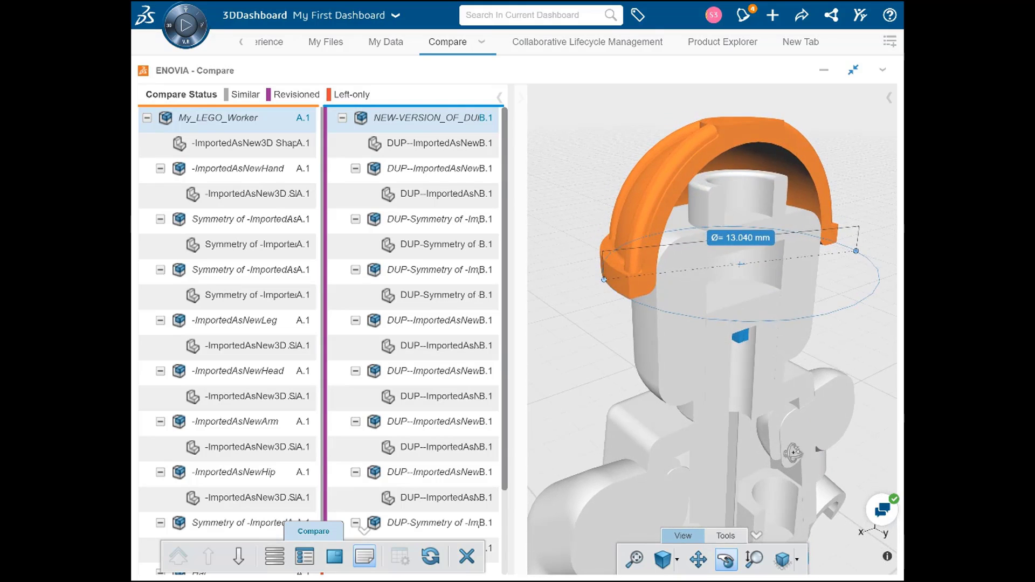
- Measure the distance from the top face of the sectioned head's stud to the top face of the torso
{"action": "left_click", "coordinate": [725, 539]}
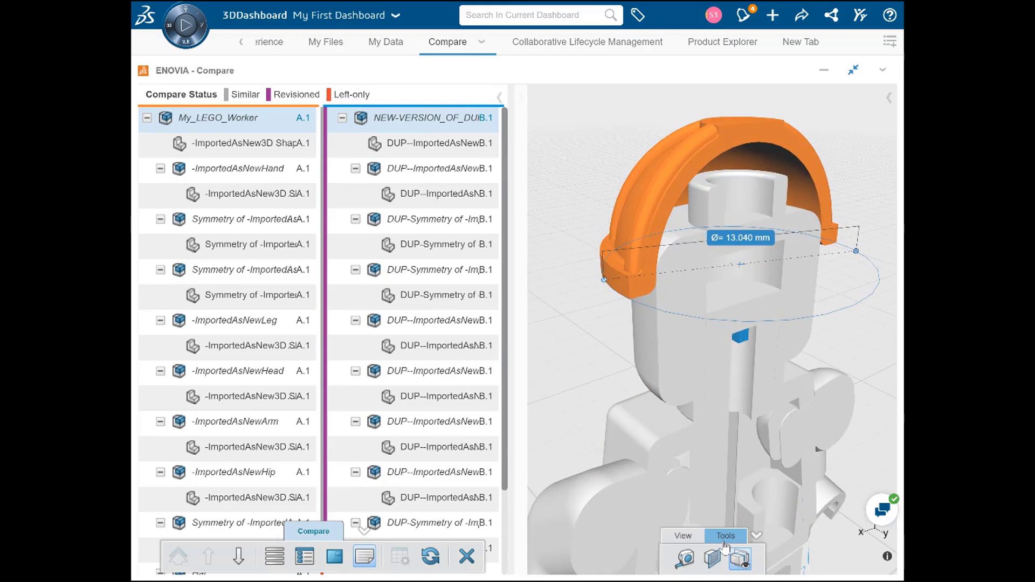
{"action": "left_click", "coordinate": [685, 563]}
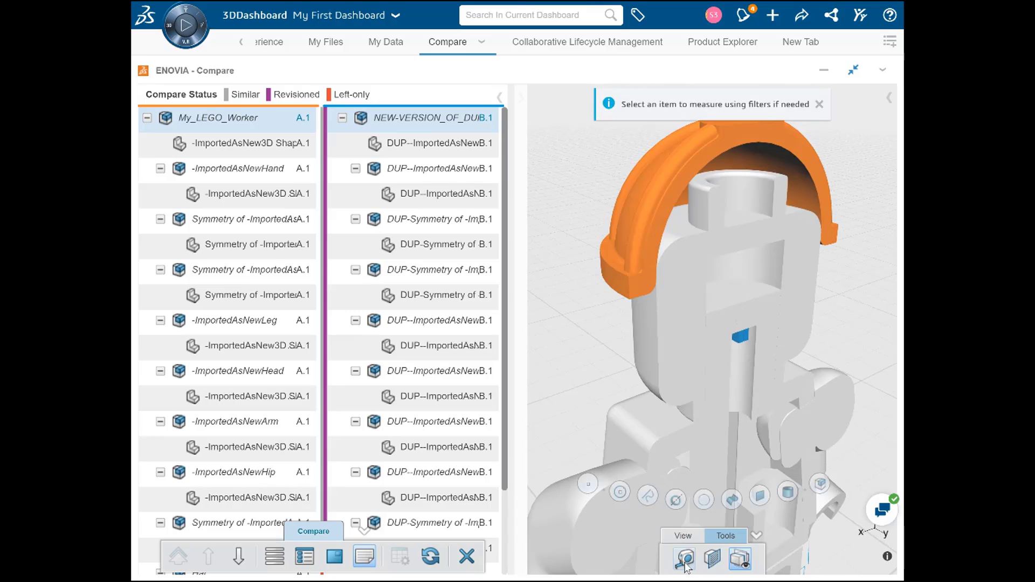
{"action": "left_click", "coordinate": [701, 181]}
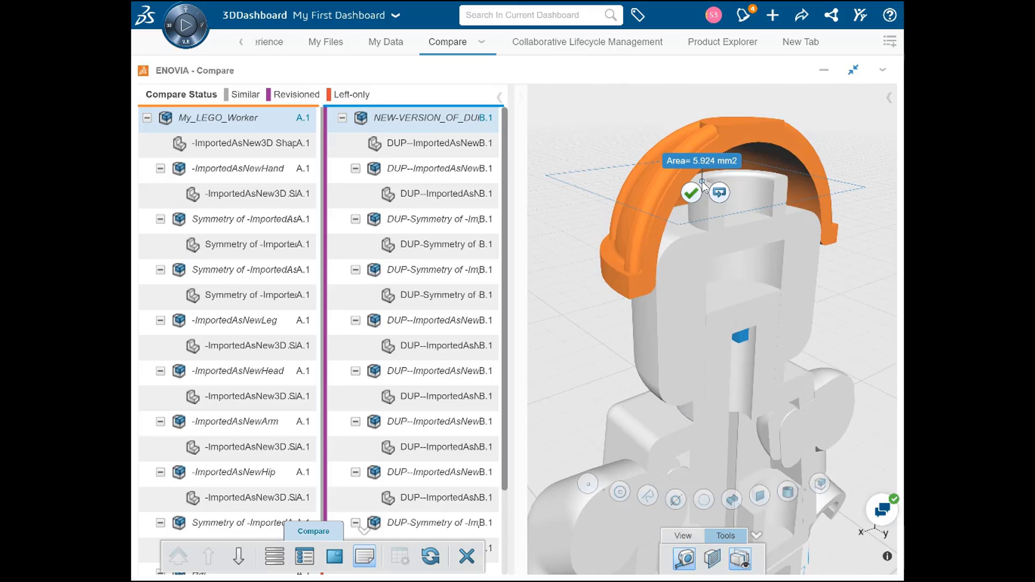
{"action": "left_click", "coordinate": [665, 426]}
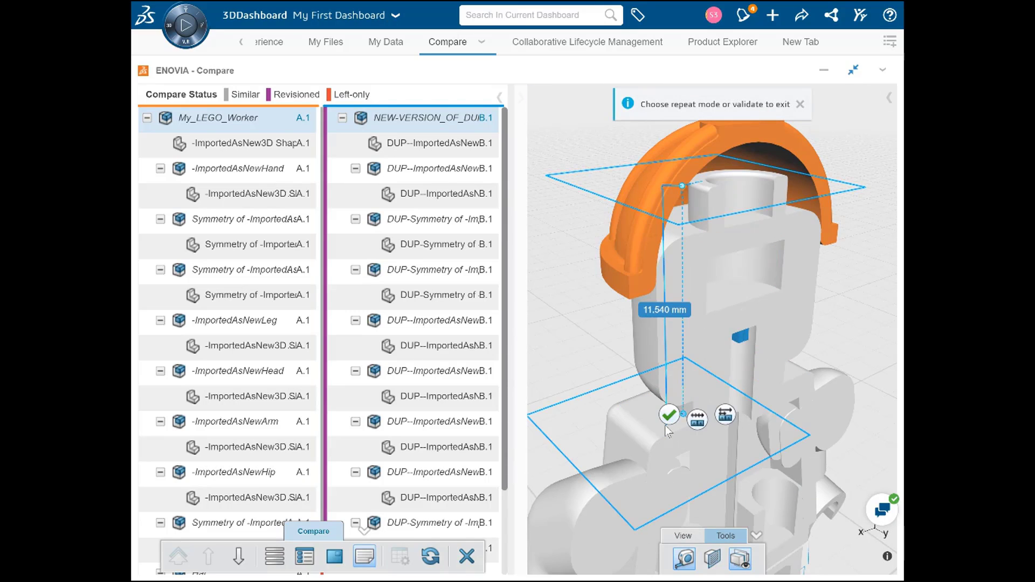